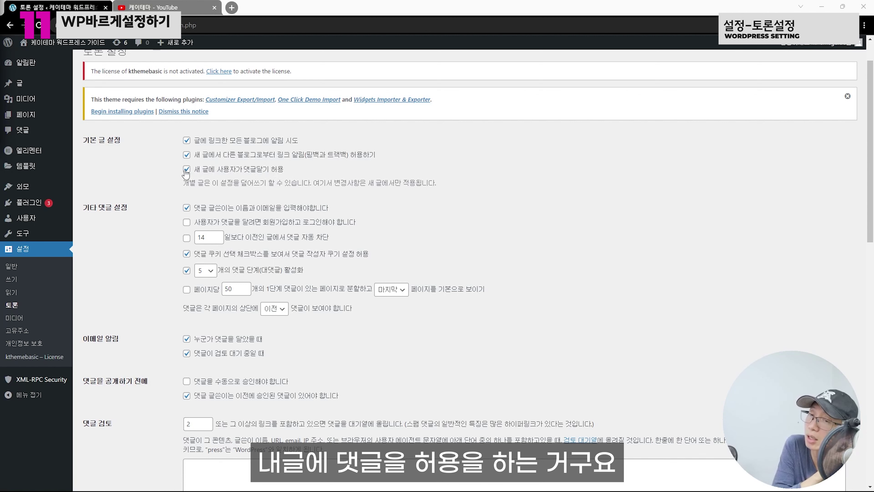
- Turn the option allowing user comments on new posts off and back on, and review the discussion settings down to the avatar section
left_click(187, 170)
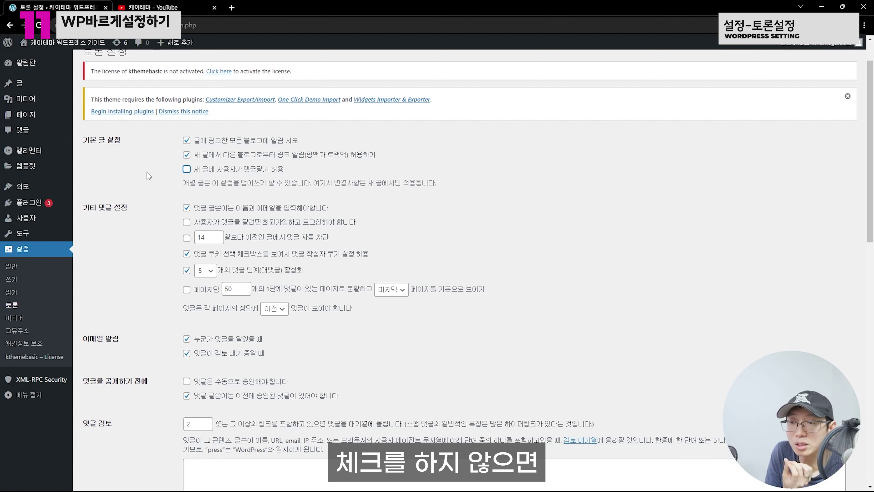
left_click(186, 169)
scroll(149, 186, "down", 10)
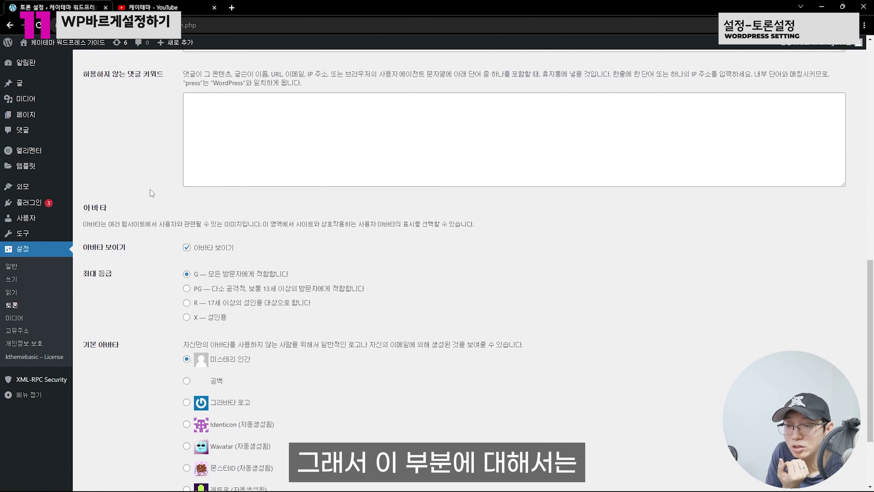
scroll(149, 190, "up", 10)
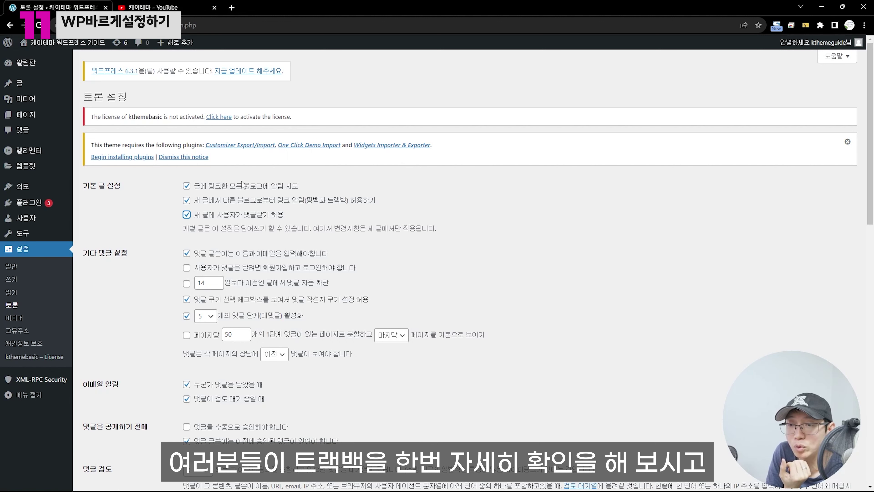
scroll(172, 182, "down", 8)
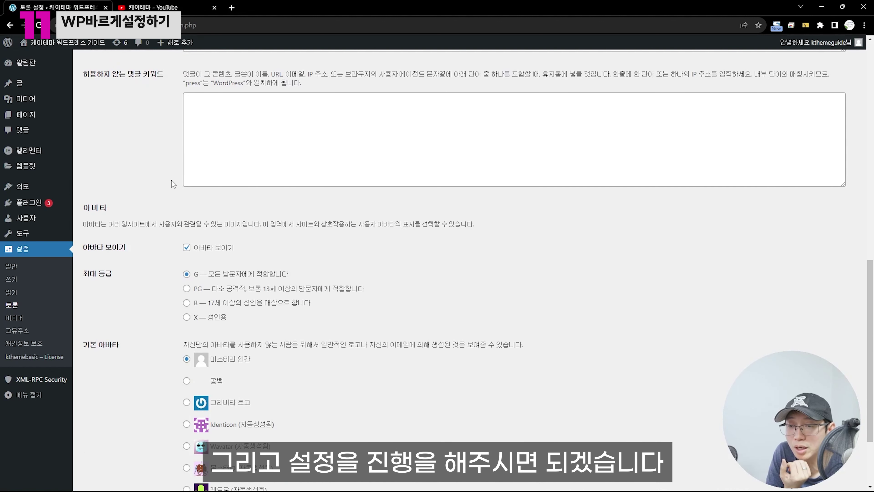
scroll(171, 181, "down", 3)
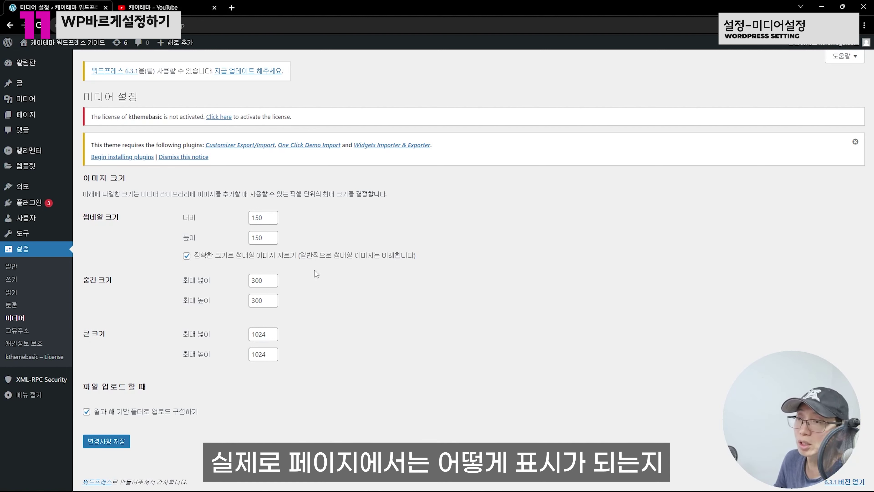
- Go to the list of all pages and open the front page "첫화면" for editing
mouse_move(46, 115)
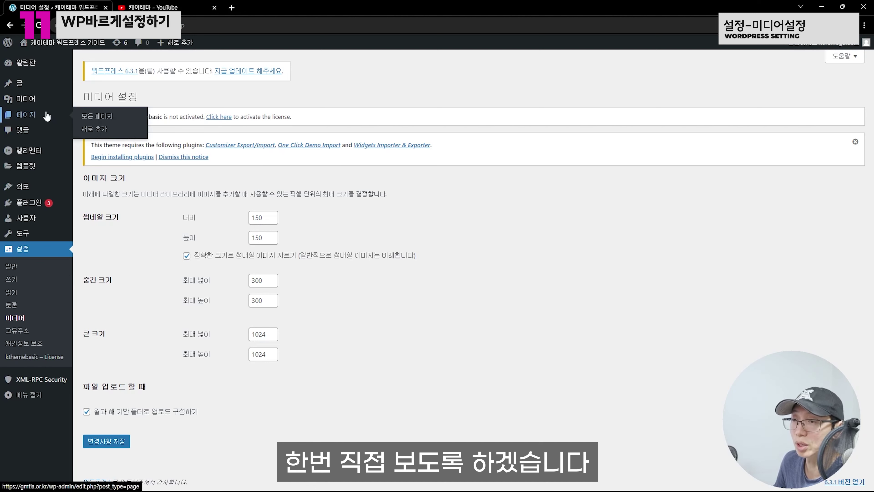
left_click(94, 117)
mouse_move(111, 380)
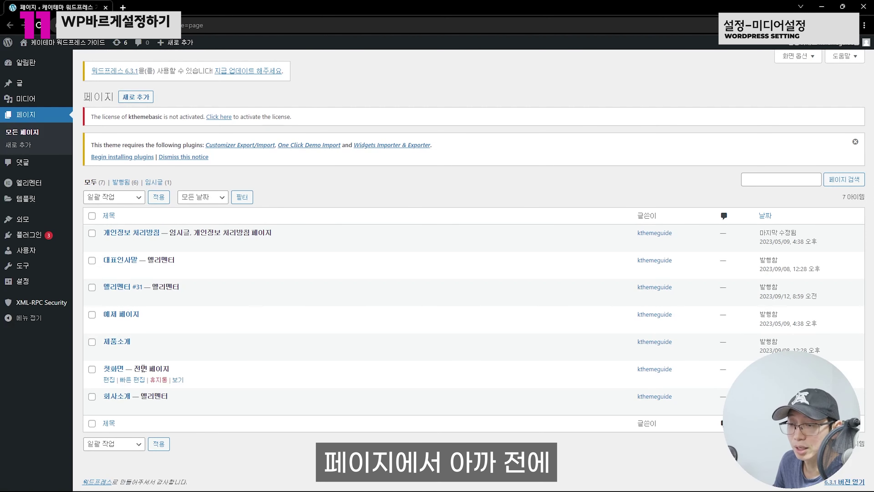
left_click(110, 381)
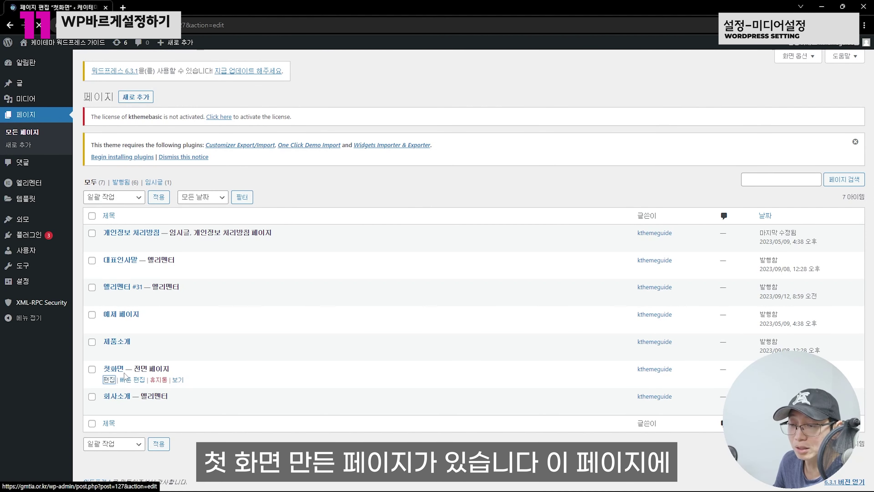
- Insert an image block into the page and fill it with the natural charcoal photo from the media library
left_click(45, 48)
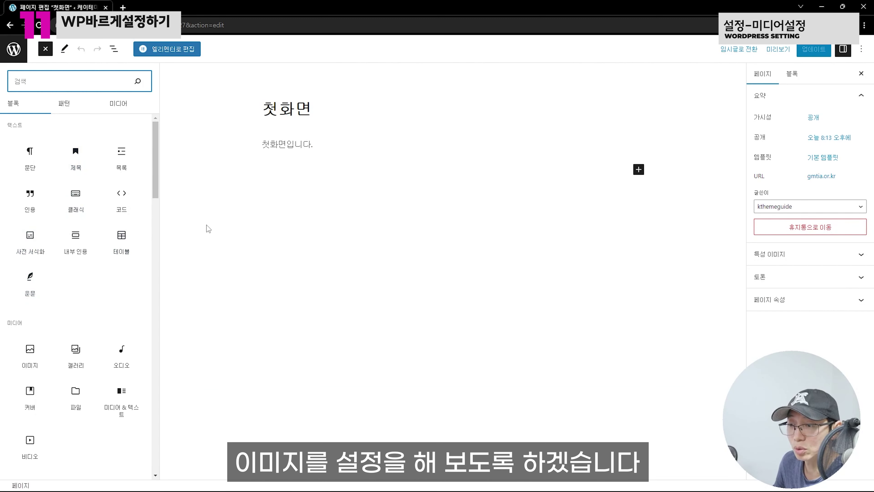
left_click(30, 355)
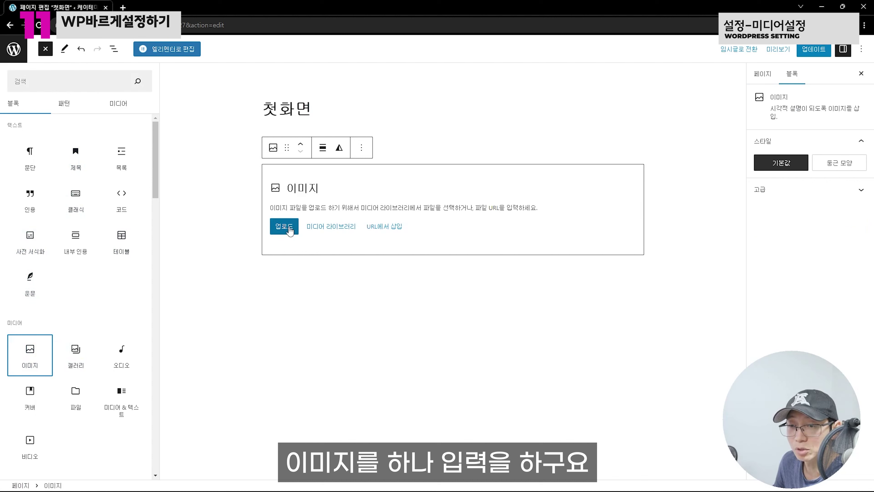
left_click(331, 226)
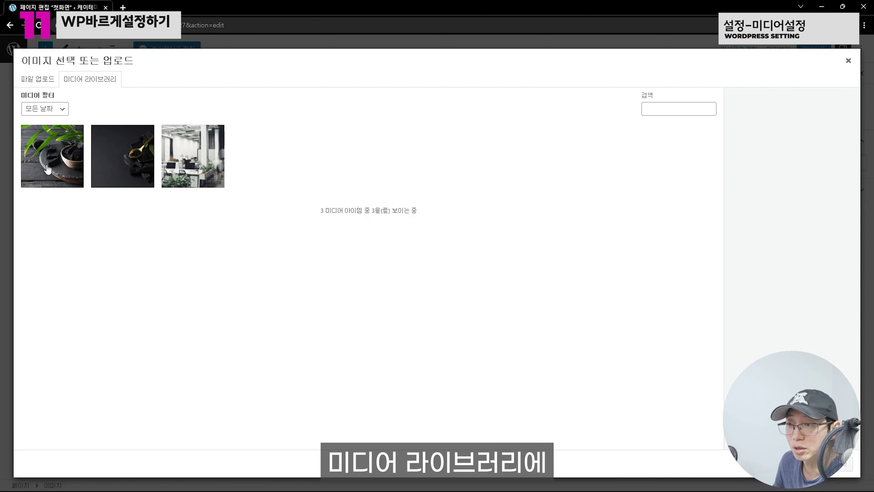
left_click(48, 168)
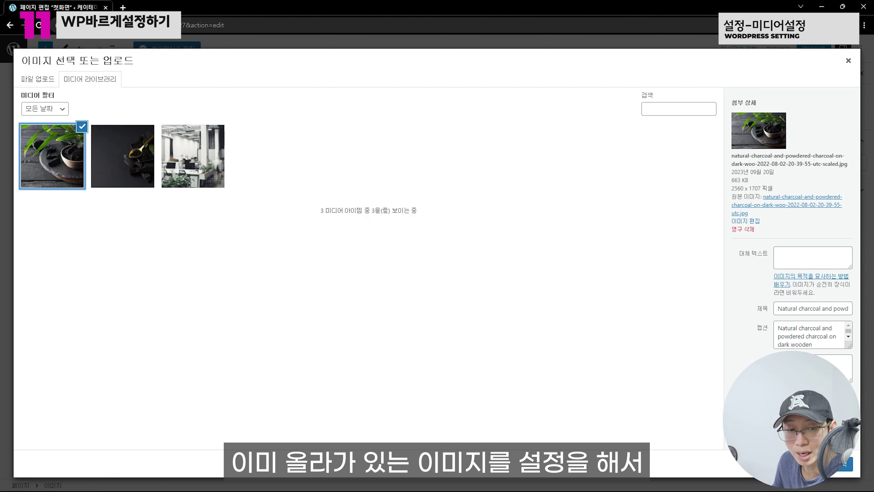
left_click(846, 464)
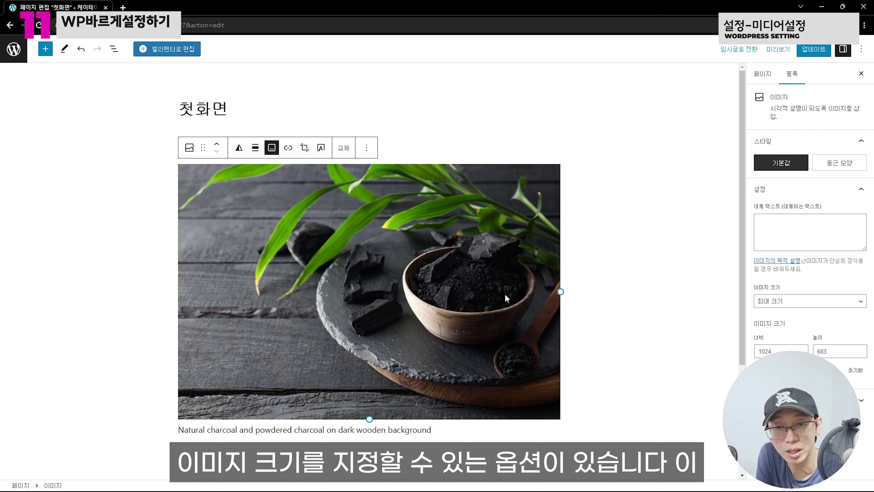
- Preview the charcoal image at the thumbnail size (썸네일) and at the medium size (보통)
left_click(817, 306)
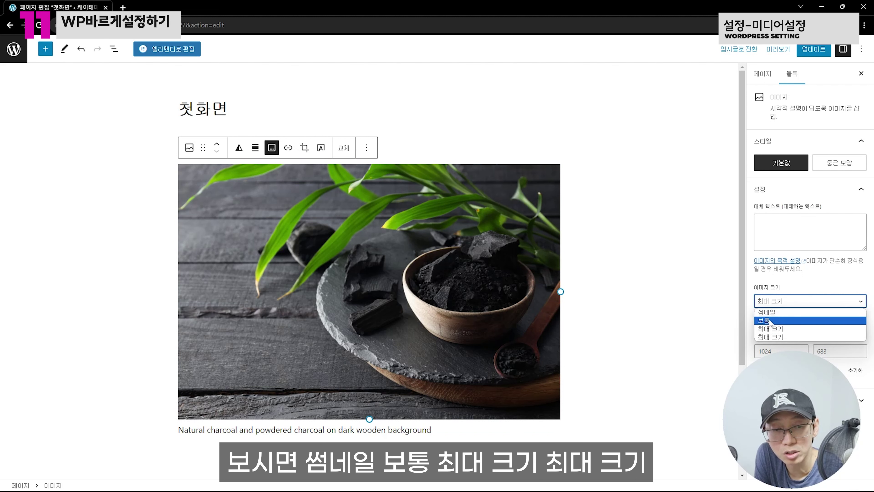
left_click(785, 337)
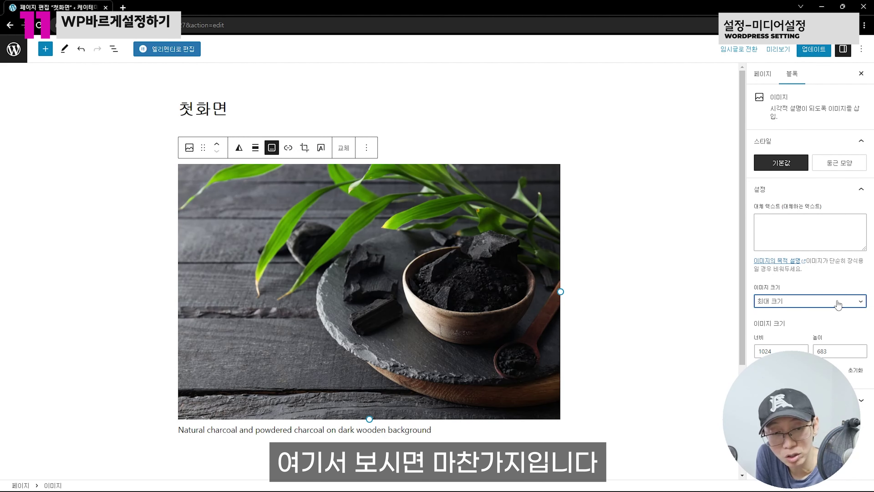
left_click(838, 304)
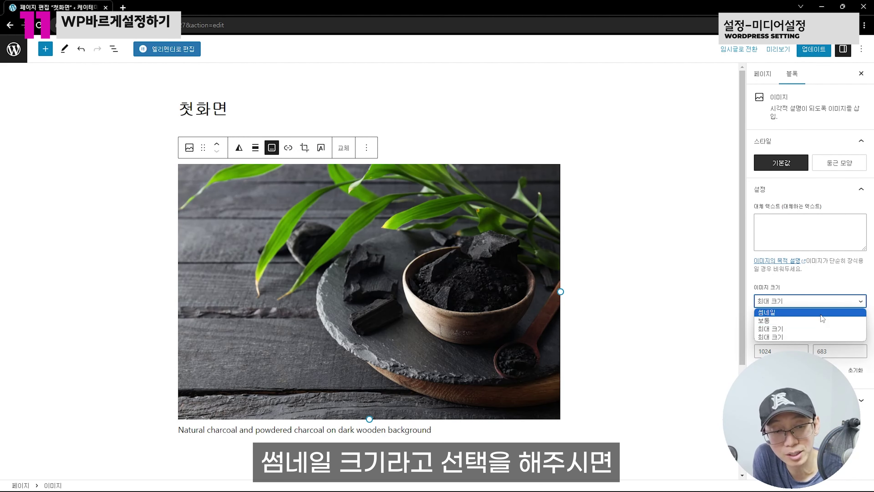
left_click(821, 313)
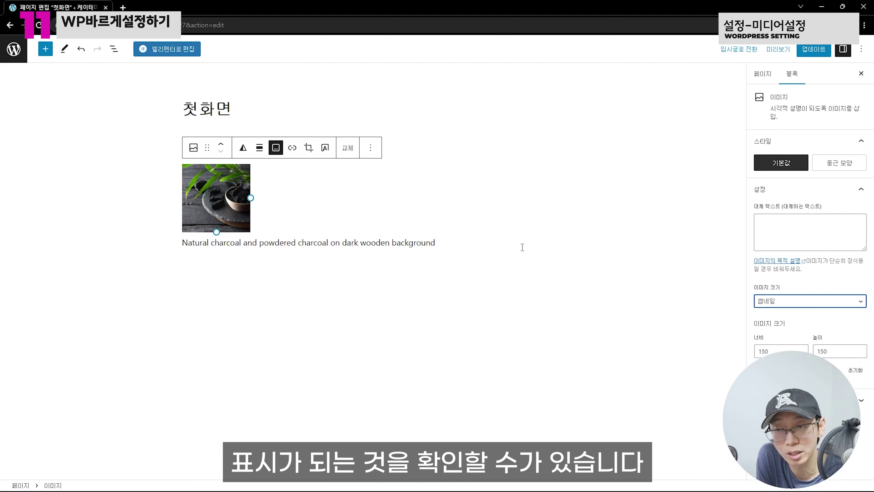
left_click(805, 303)
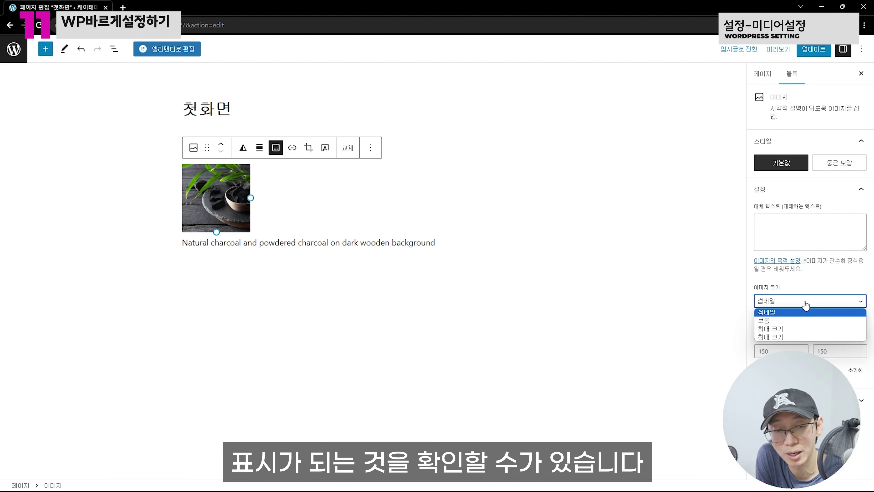
left_click(803, 320)
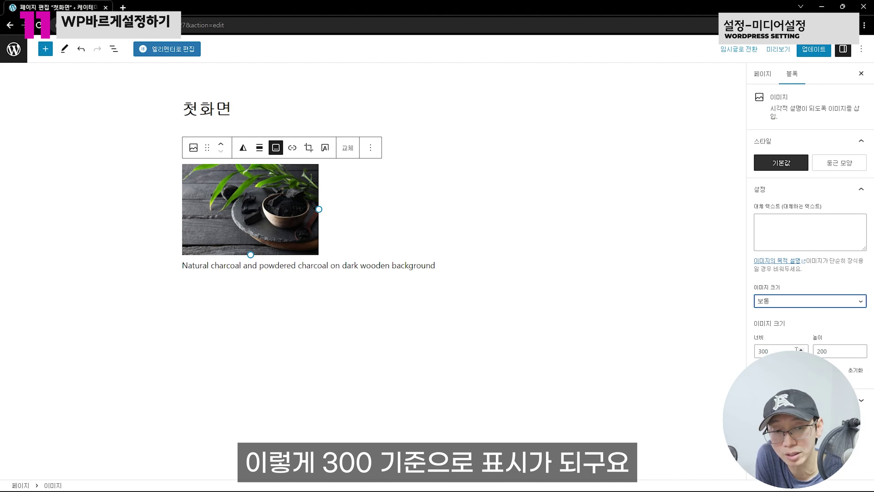
- Switch the charcoal image to the first 최대 크기 size option, 1024 × 683, and check its width
left_click(814, 303)
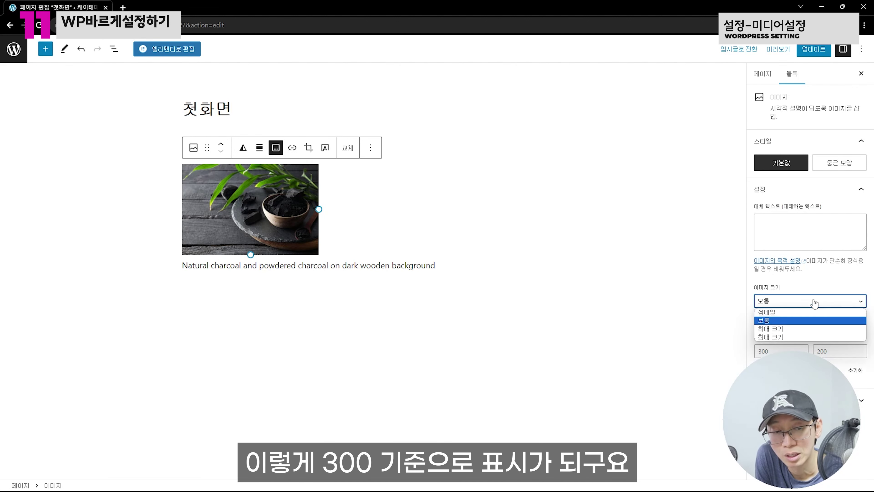
left_click(797, 329)
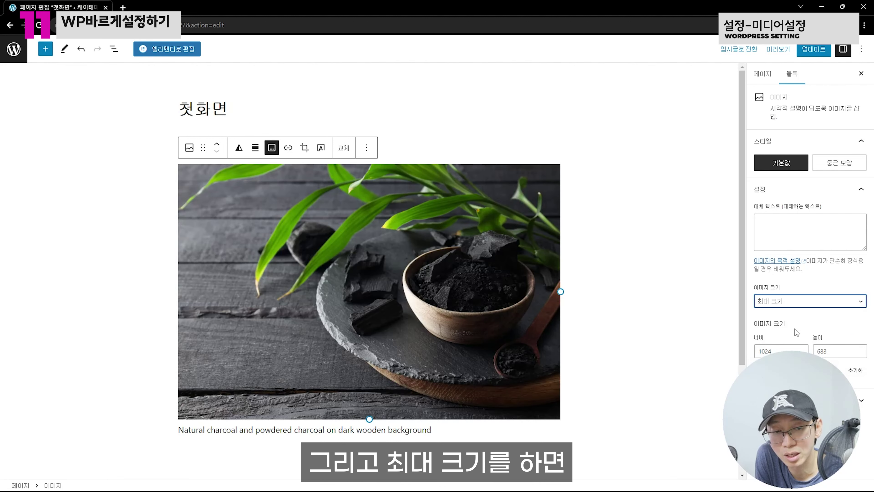
left_click(780, 350)
left_click_drag(780, 350, 763, 350)
left_click(776, 350)
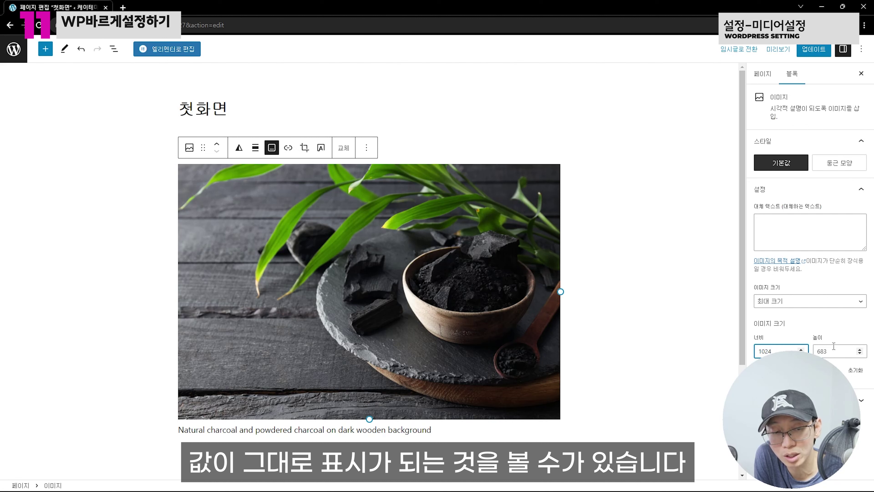
- Set the charcoal image to the last 최대 크기 option, 2560 × 1707, and update the page
left_click(785, 301)
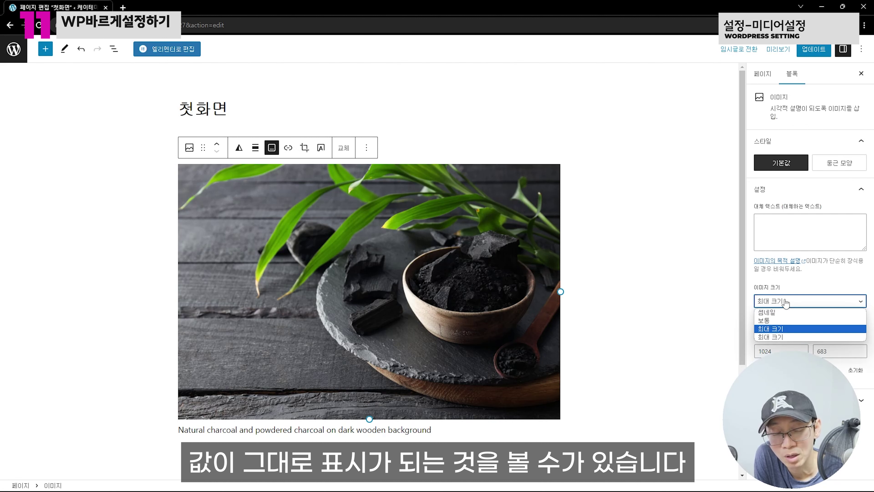
left_click(773, 338)
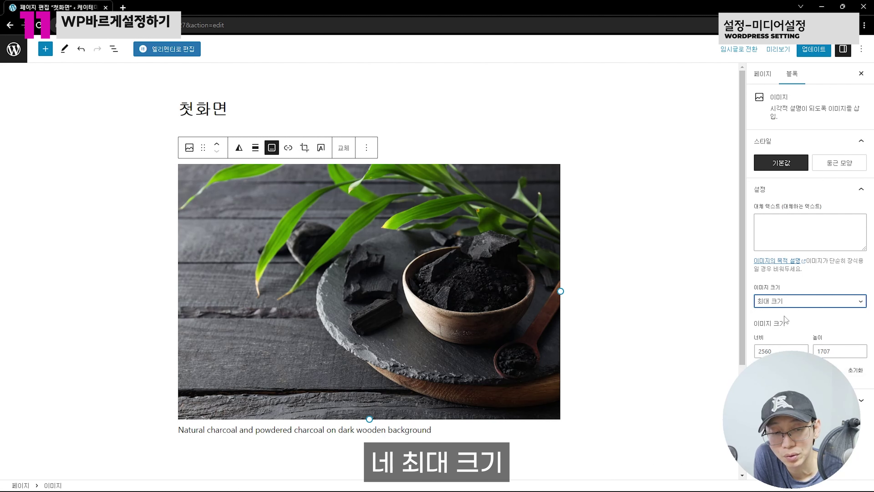
left_click(803, 305)
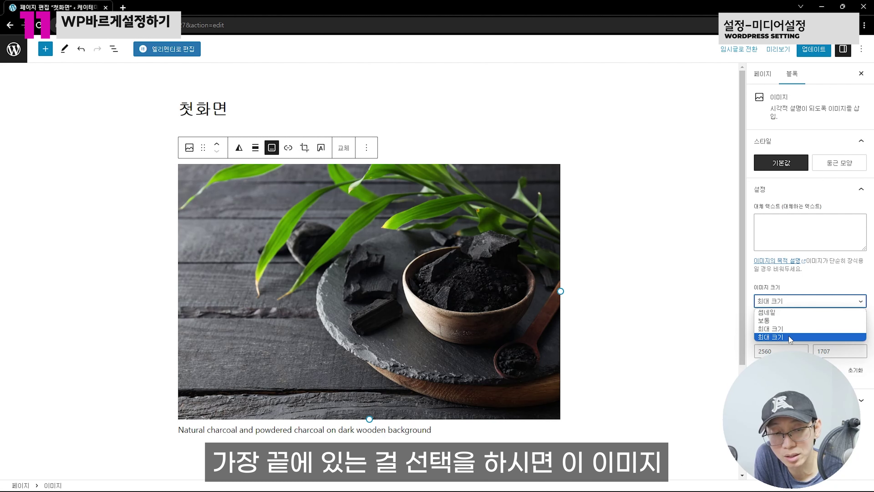
left_click(798, 337)
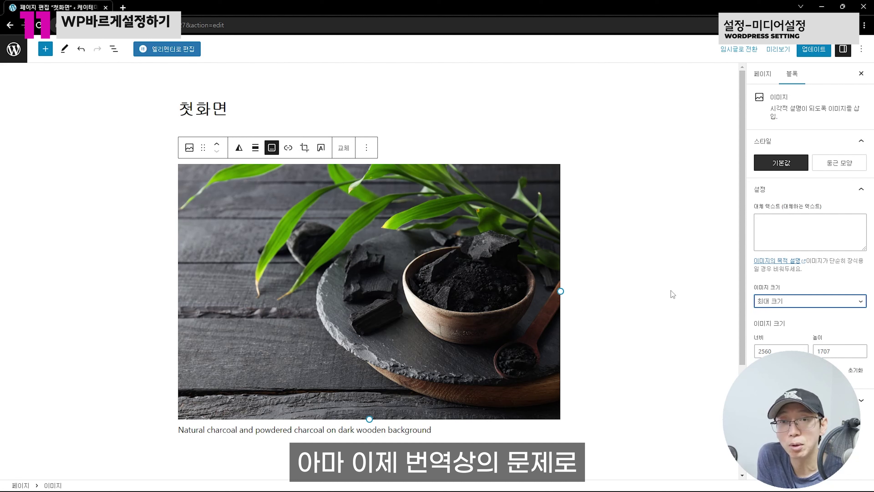
left_click(793, 301)
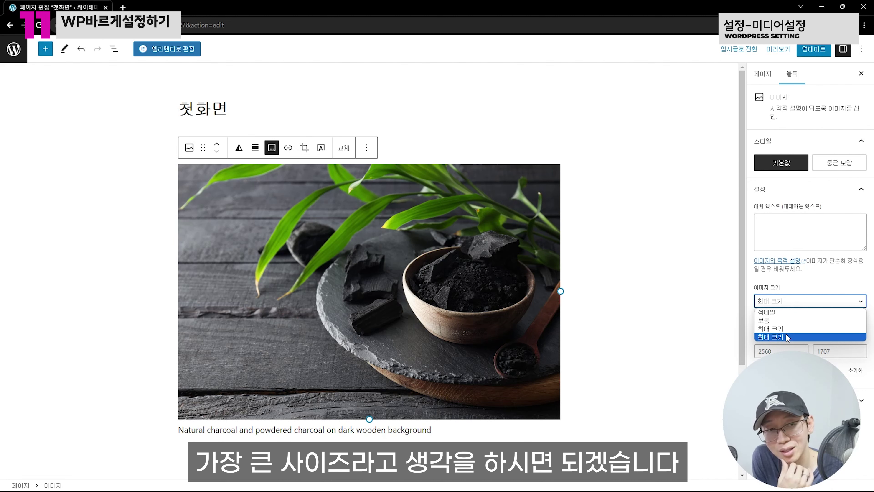
left_click(814, 55)
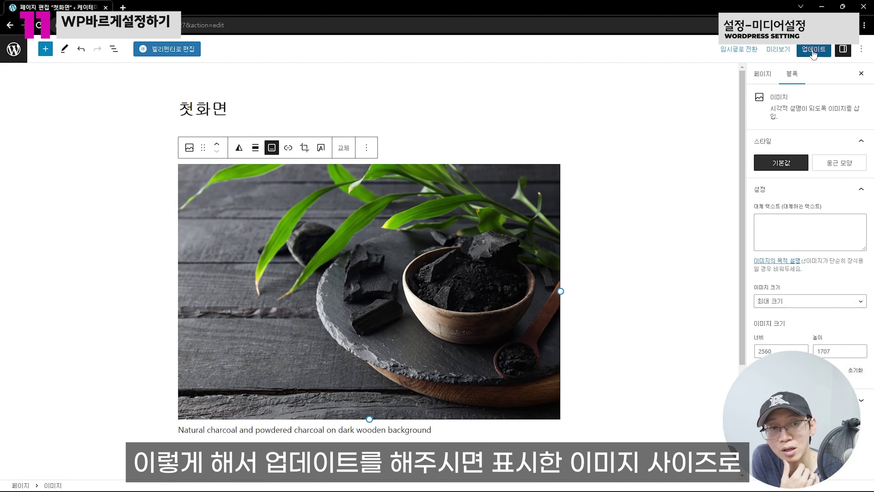
left_click(814, 55)
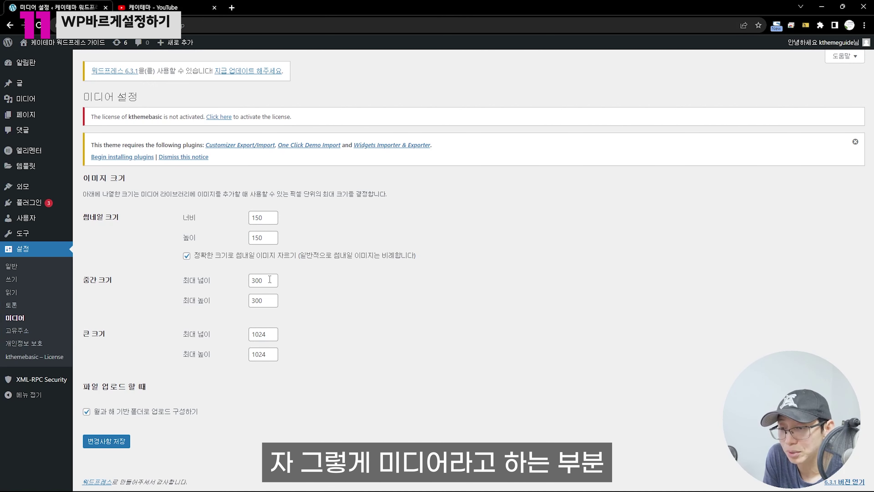
- Save the media settings with the existing thumbnail, medium and large image sizes
left_click(120, 442)
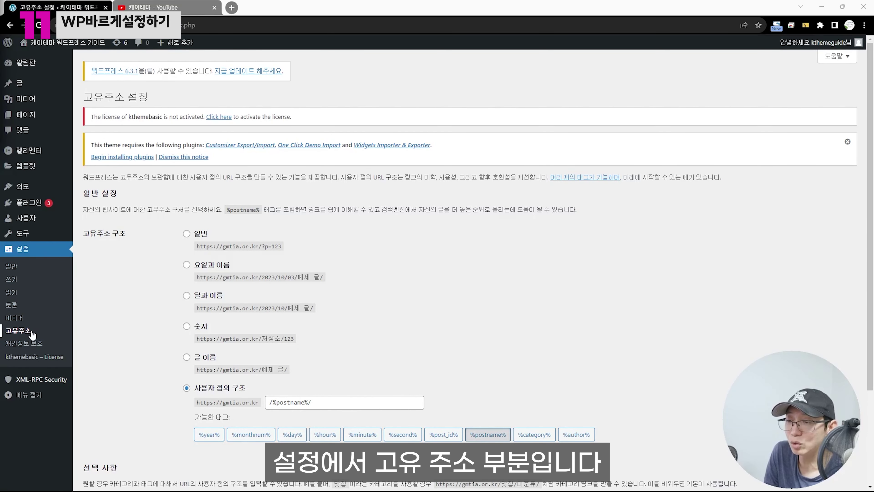
- Set the permalink structure to the plain option (일반) and save the changes
left_click(112, 324)
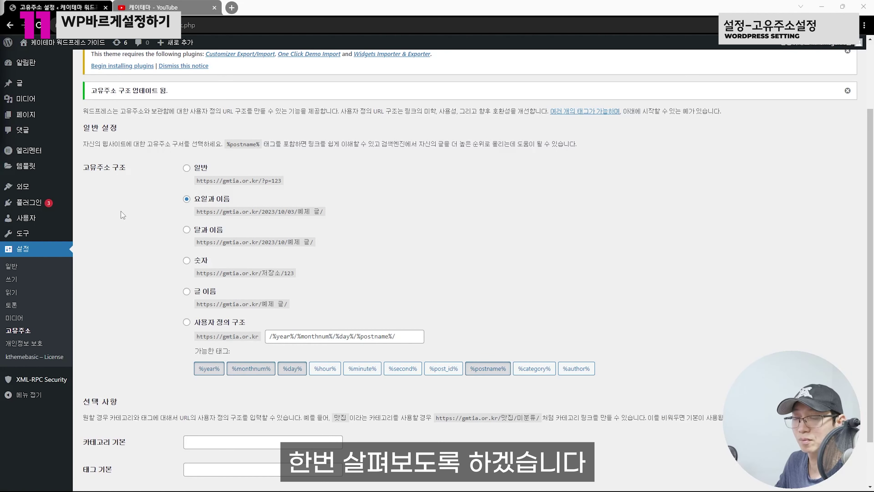
left_click(125, 190)
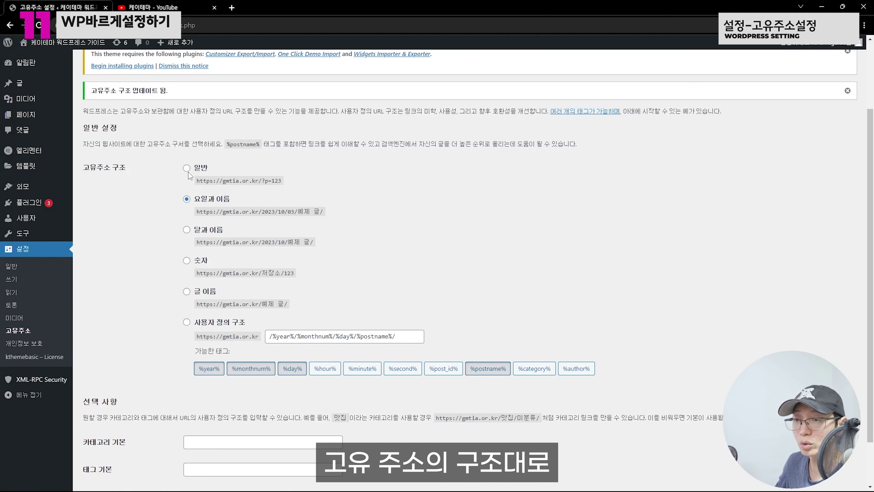
left_click(187, 168)
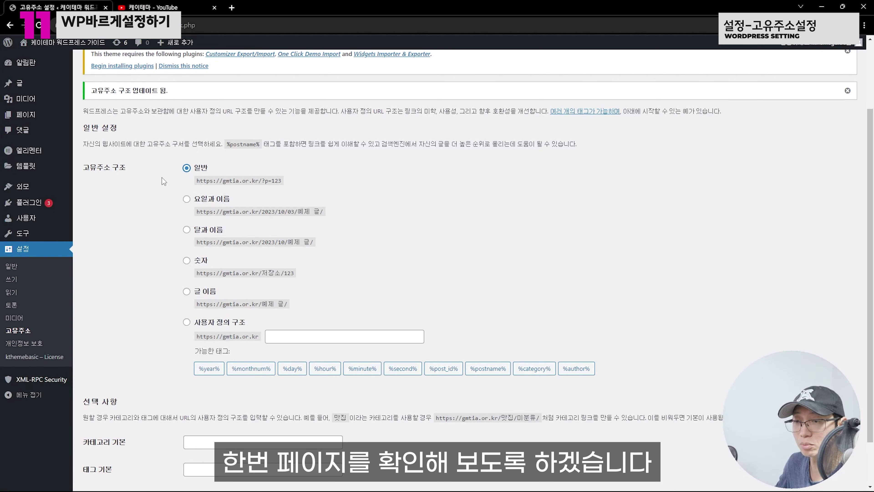
scroll(162, 178, "up", 1)
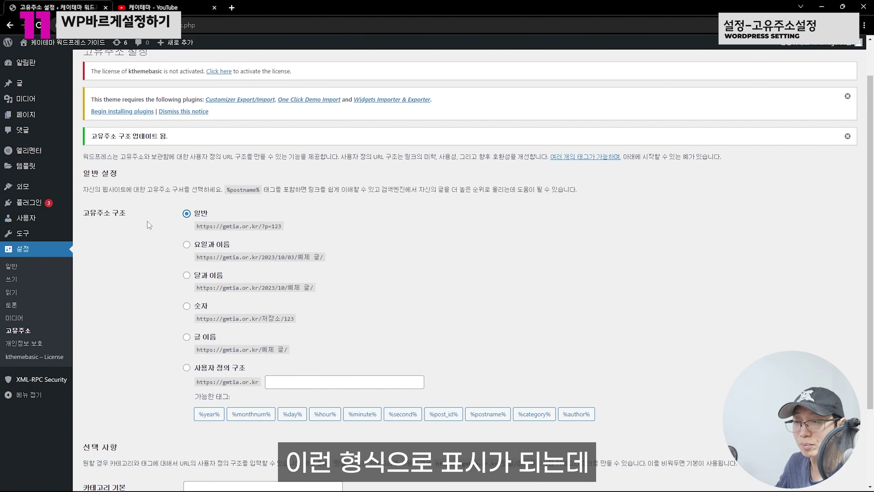
scroll(166, 388, "down", 3)
left_click(112, 443)
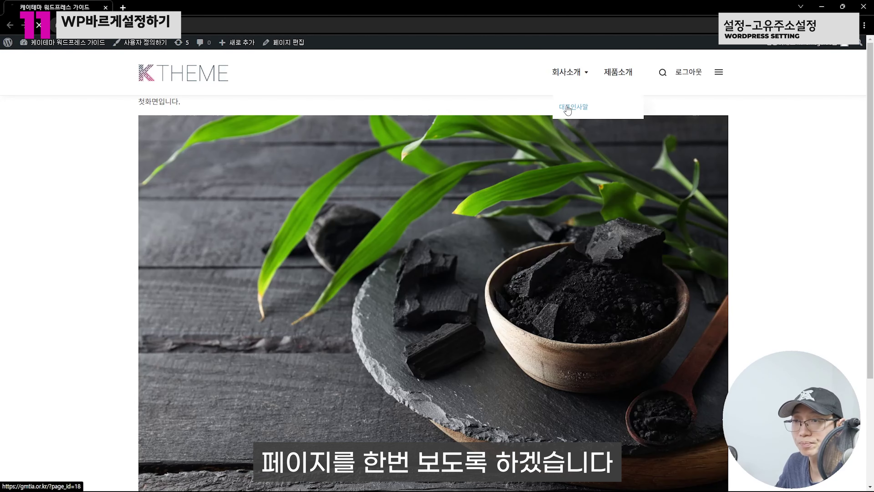
- Open the 대표인사말 and 제품소개 pages and check their addresses under the plain permalink structure
left_click(568, 107)
key("ctrl+l")
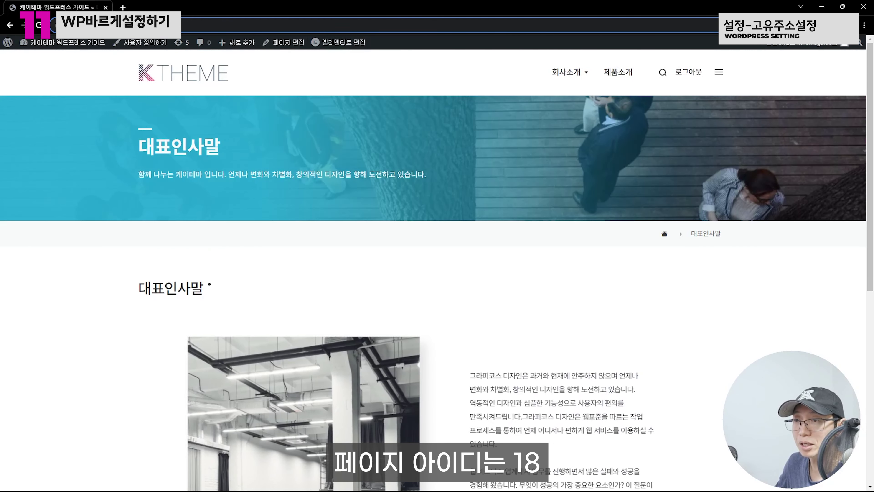
left_click(615, 78)
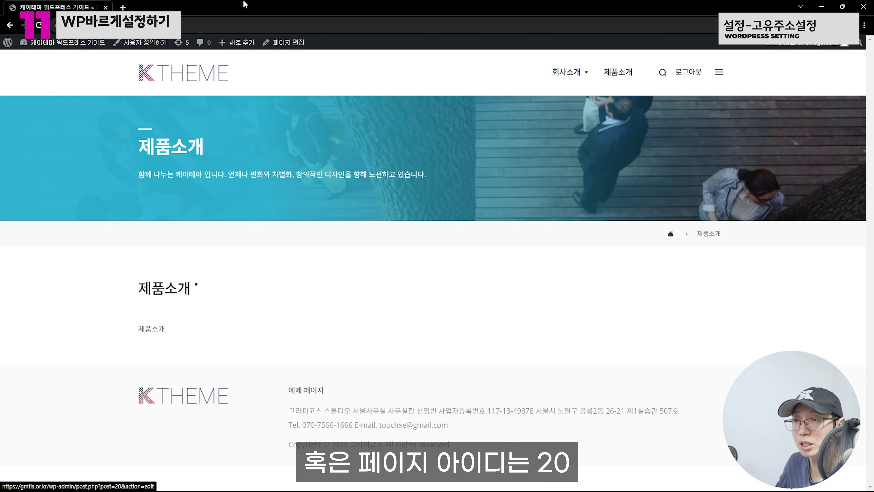
left_click(186, 25)
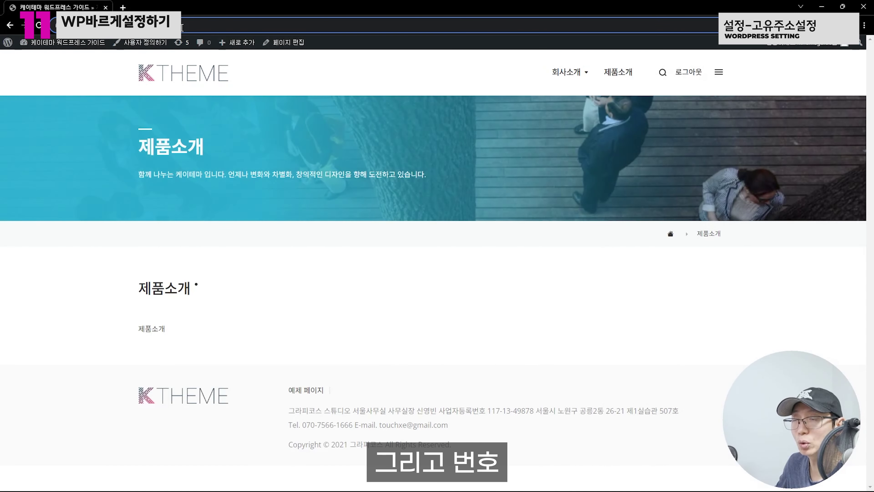
left_click(89, 175)
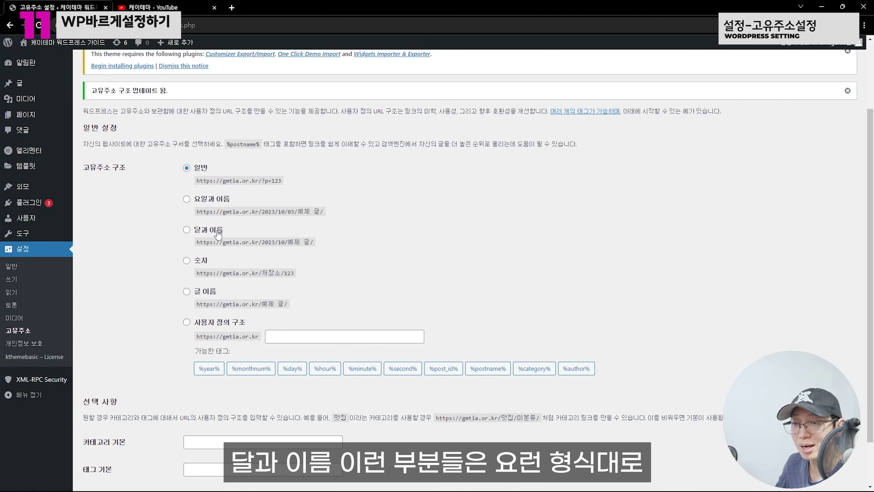
- Examine the example address formats, set the permalink structure to 글 이름 (post name), and save the changes
left_click_drag(266, 212, 322, 212)
left_click(334, 211)
scroll(333, 212, "down", 2)
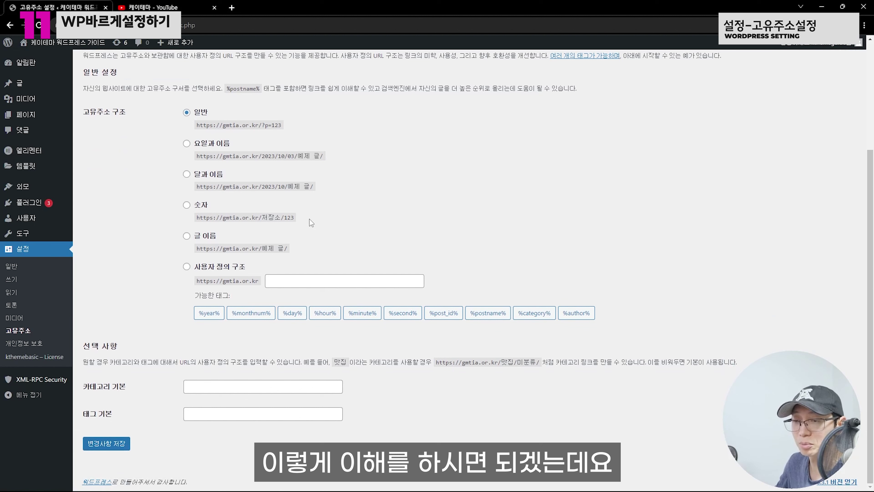
left_click(187, 237)
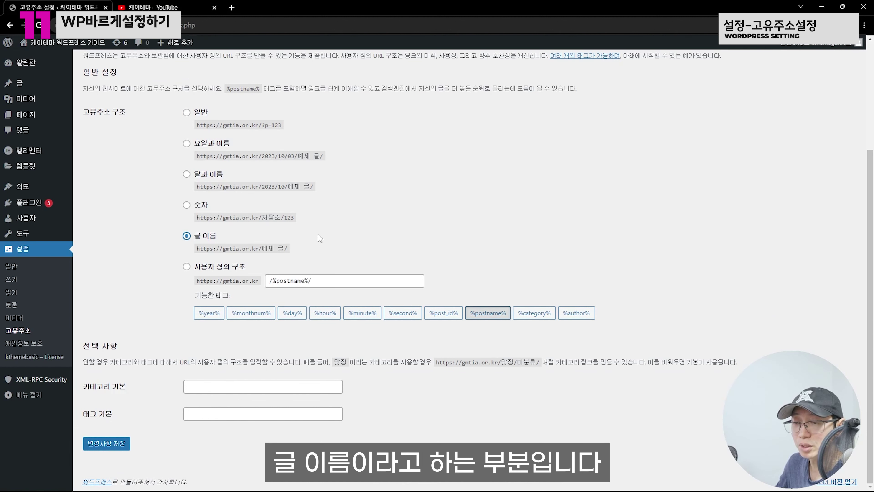
left_click(111, 444)
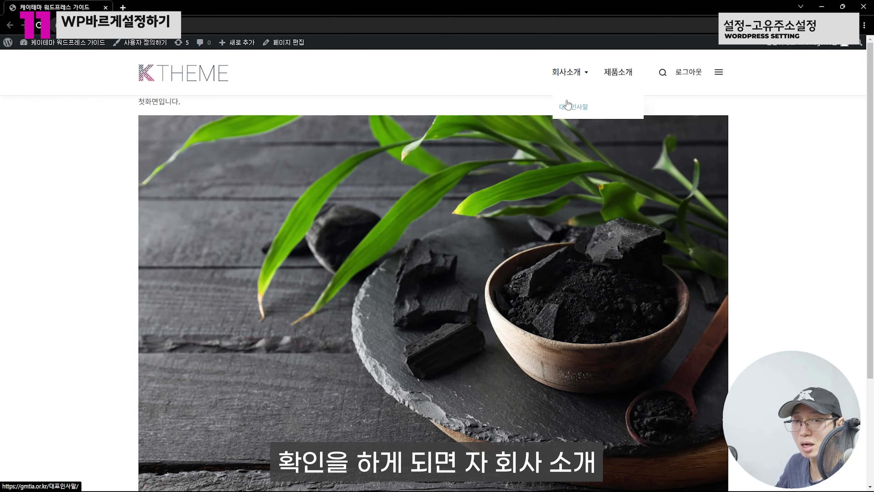
- Open the 대표인사말 page from the site menu, check its address, and open the page for editing
left_click(571, 106)
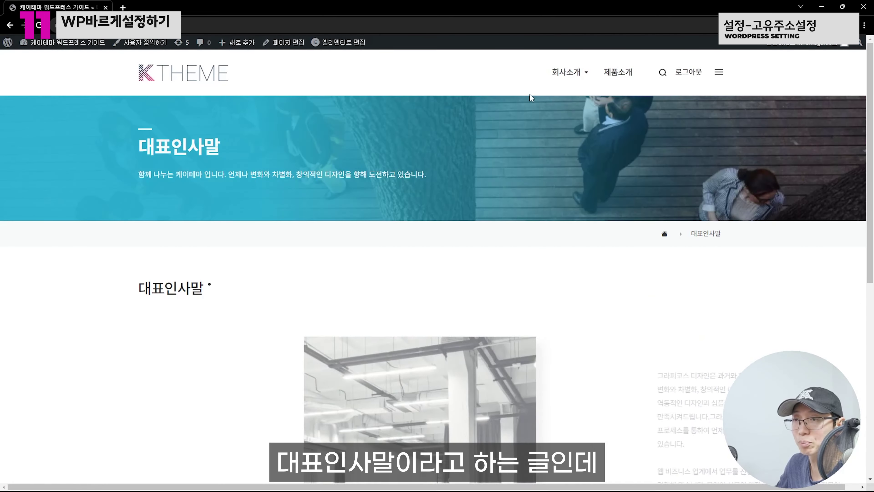
left_click(117, 25)
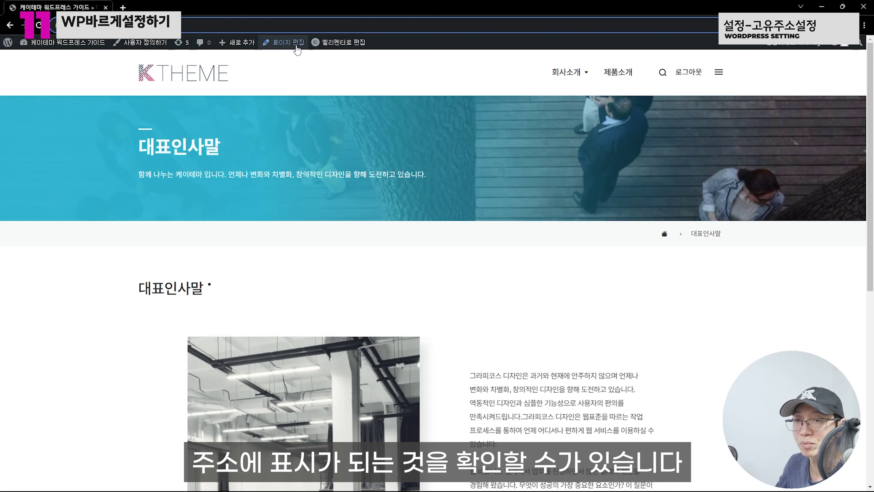
left_click(286, 42)
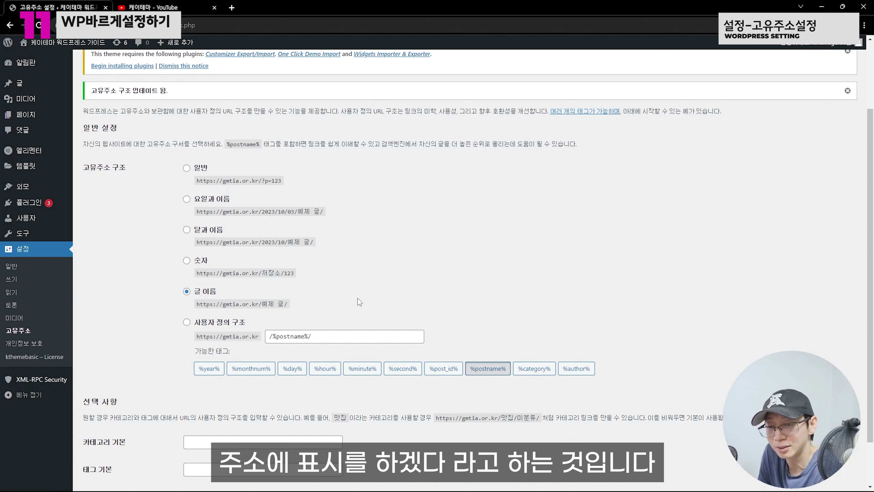
- Try the 사용자 정의 구조 option for the permalink structure and return to 글 이름
left_click(186, 322)
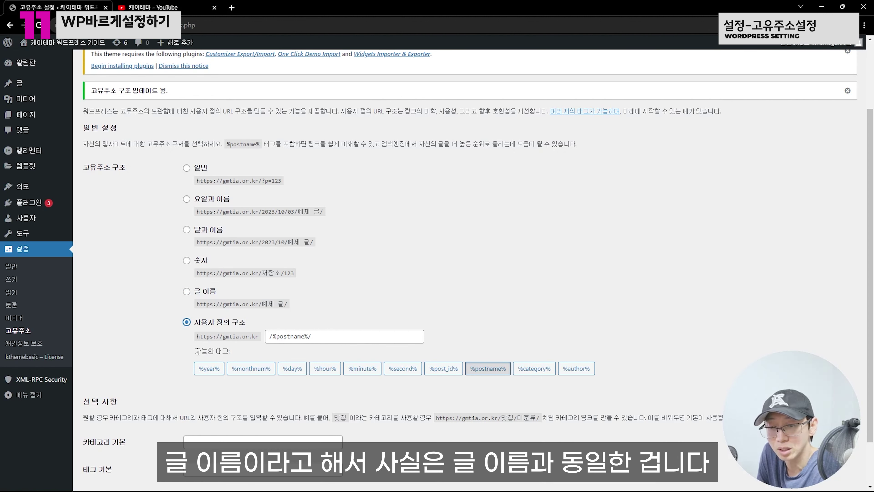
left_click(186, 291)
scroll(198, 296, "down", 2)
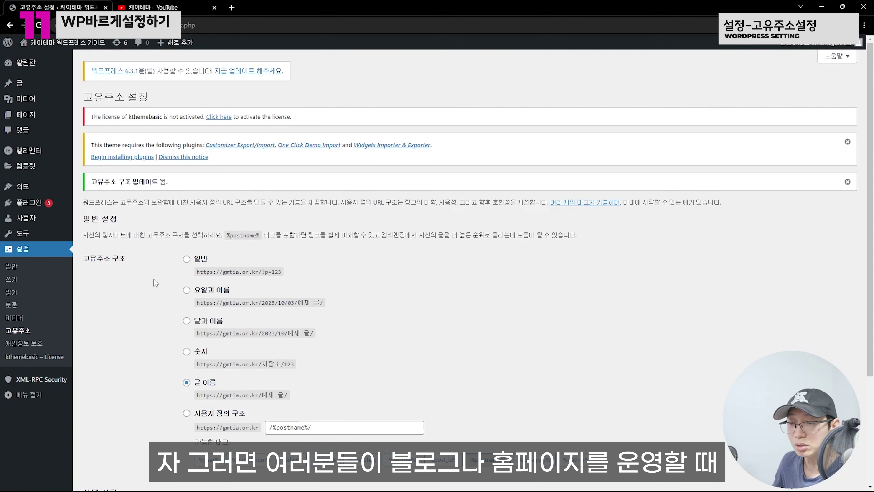
- Set the custom permalink structure (사용자 정의 구조) to /%category%/%postname%/ and save the changes
scroll(154, 279, "down", 10)
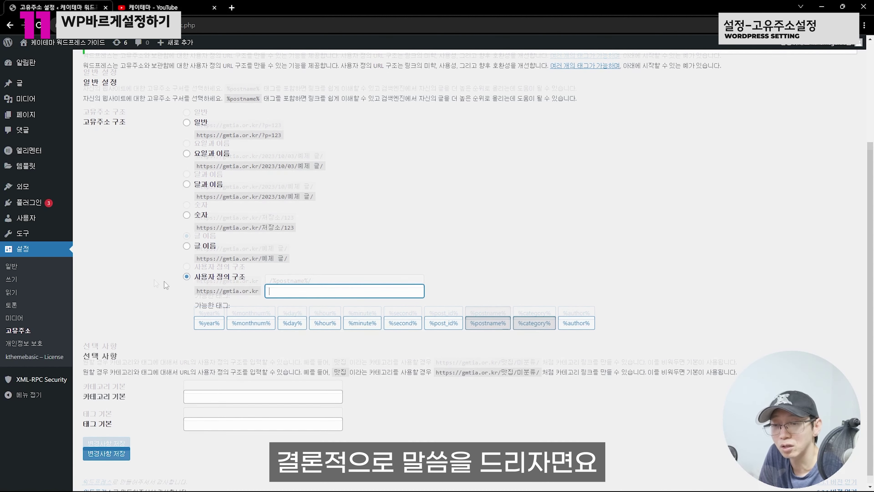
left_click(337, 271)
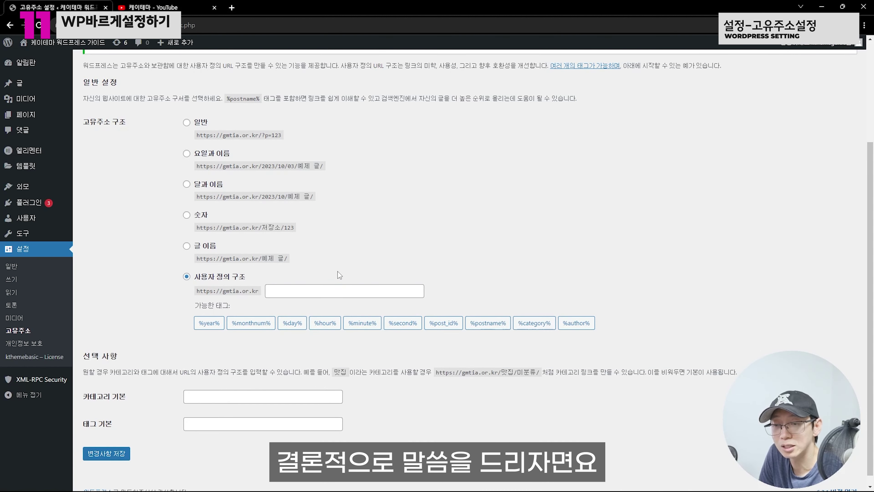
left_click(531, 324)
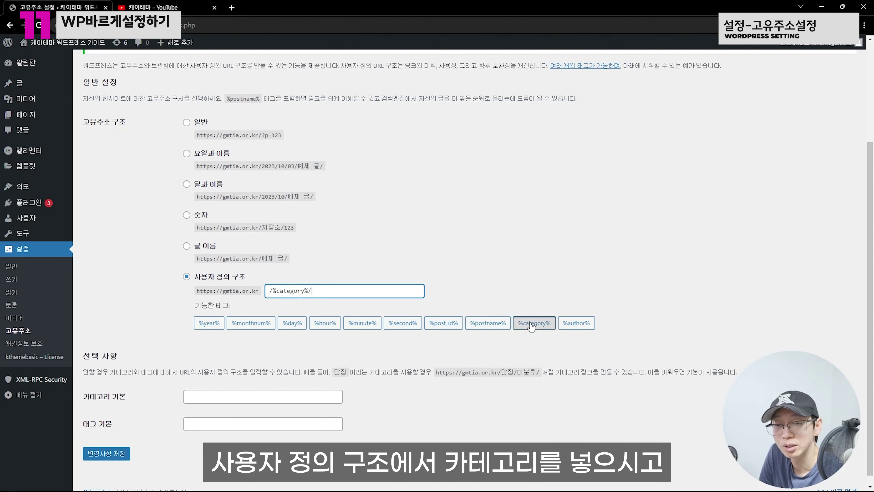
left_click(485, 323)
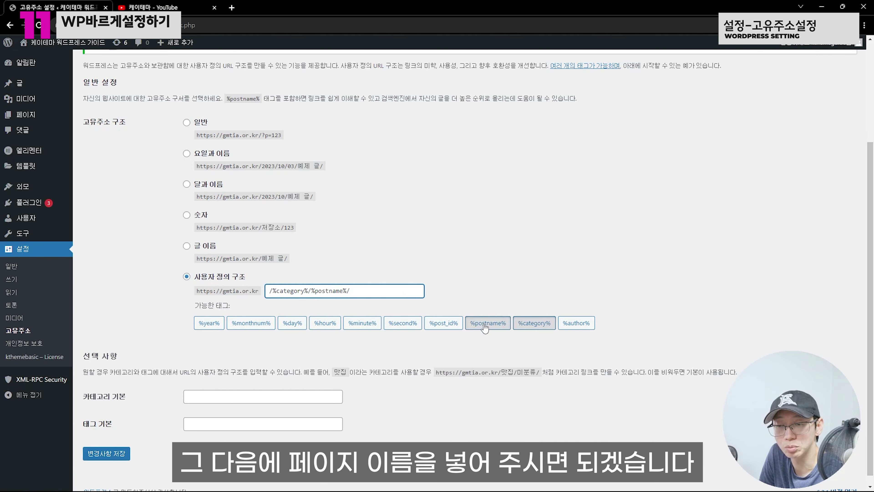
left_click(106, 453)
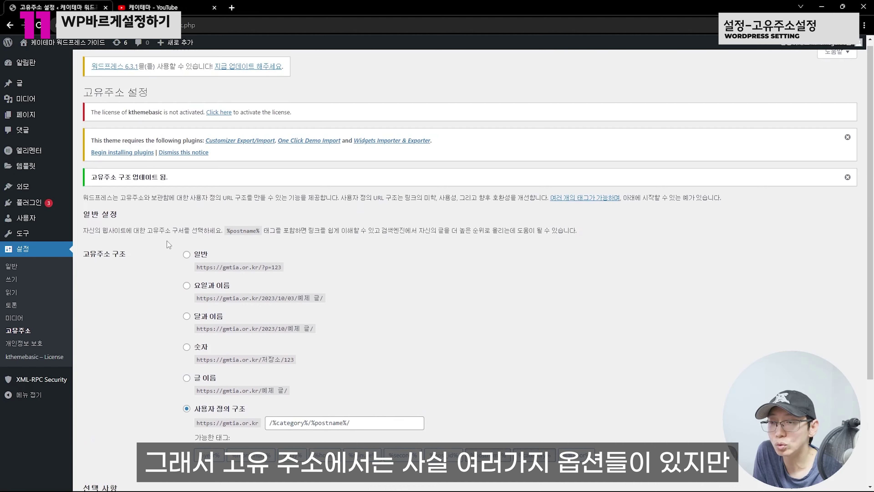
scroll(170, 241, "down", 3)
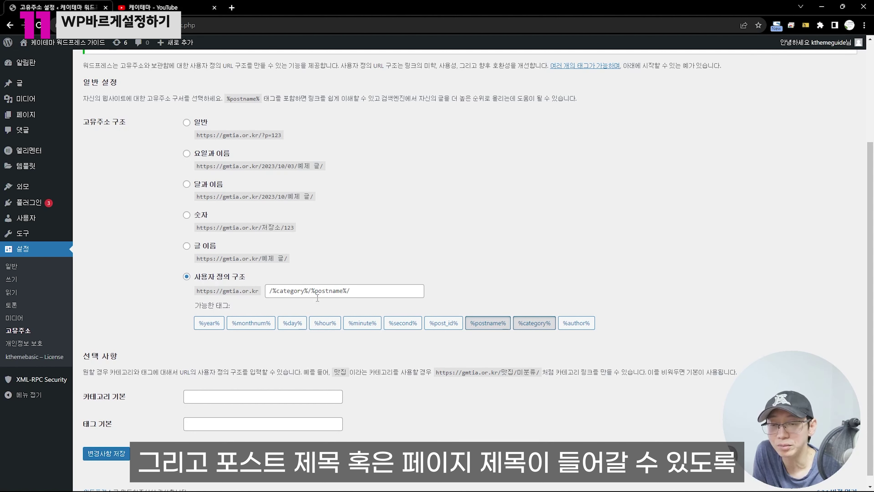
scroll(470, 274, "down", 1)
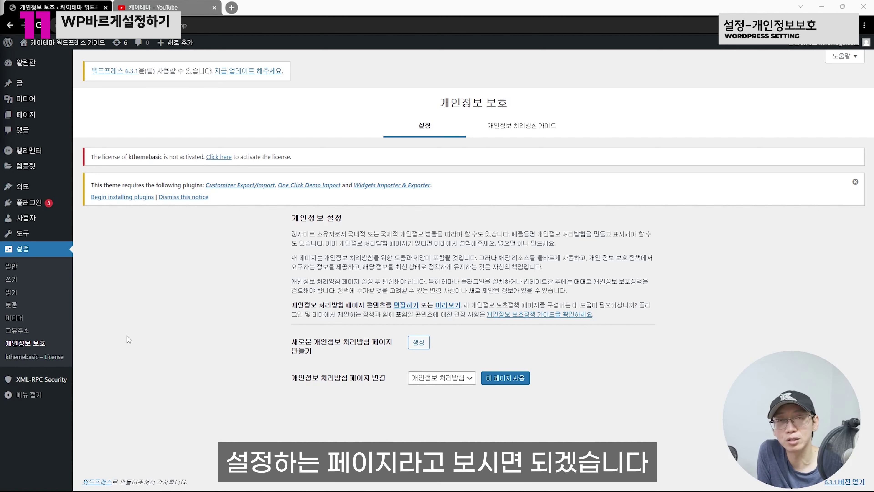
- Preview the 개인정보 처리방침 page from the privacy settings, read down through its sections, and close it
left_click(126, 336)
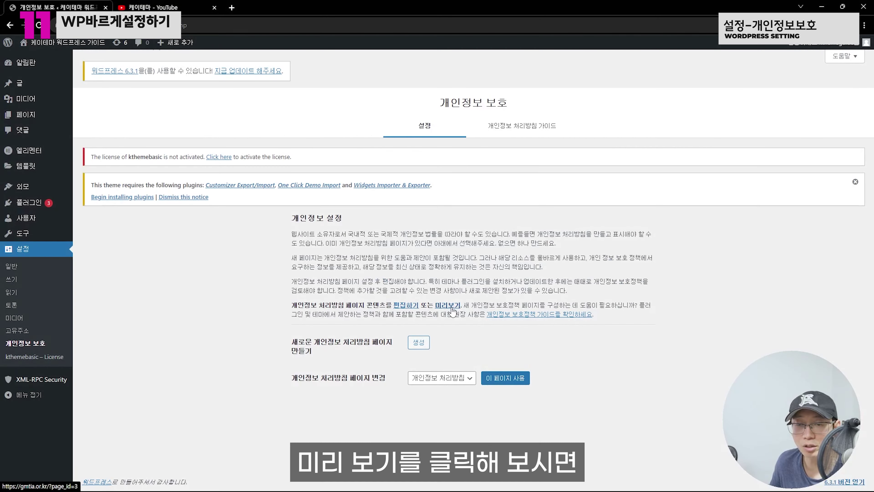
left_click(452, 309)
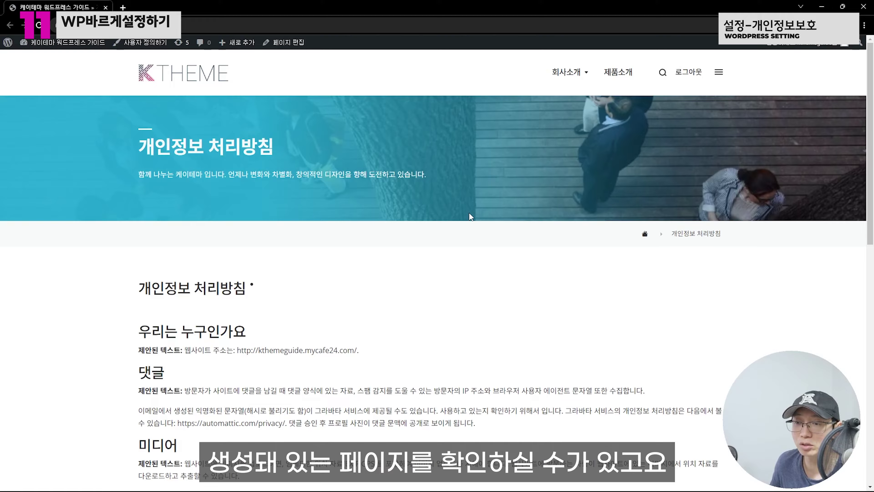
scroll(467, 214, "down", 12)
key("ctrl+w")
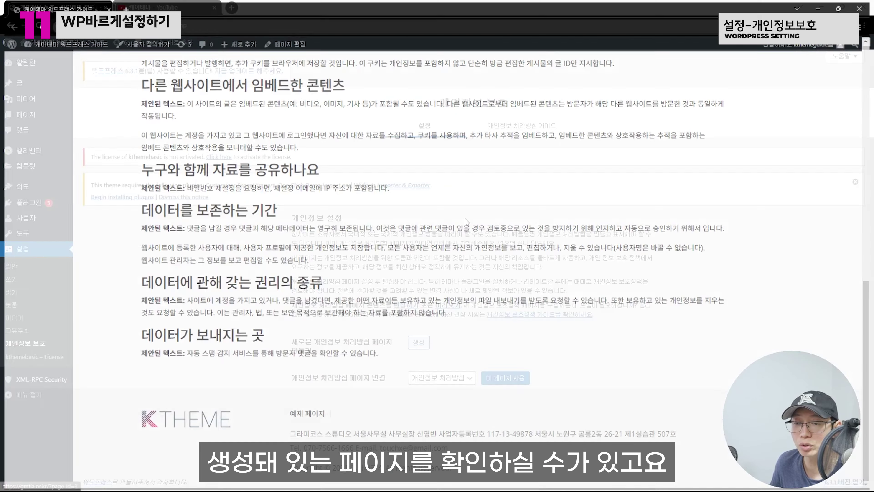
- Open the 개인정보 처리방침 page in the block editor and look through its sections
left_click(401, 306)
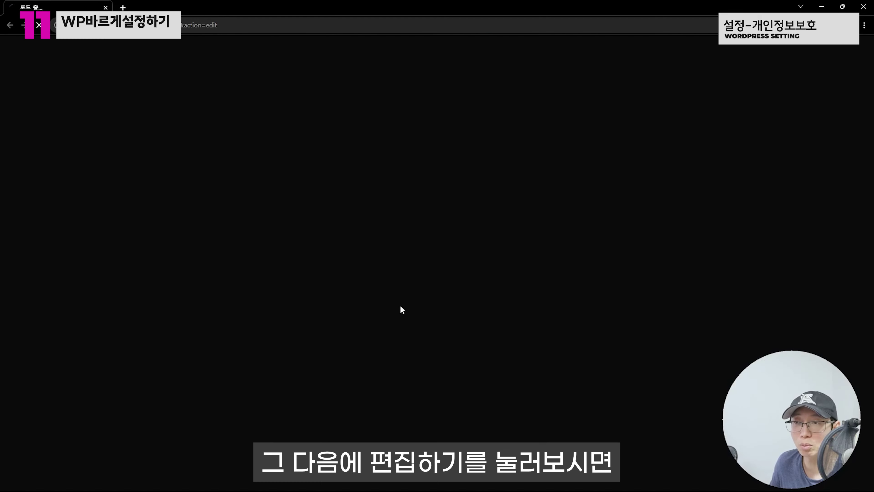
left_click(336, 239)
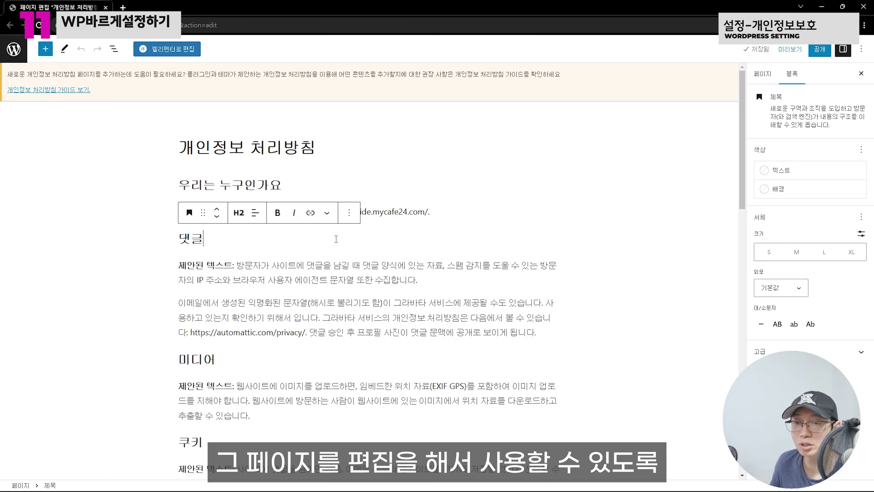
scroll(423, 225, "down", 12)
left_click(405, 220)
scroll(413, 216, "down", 5)
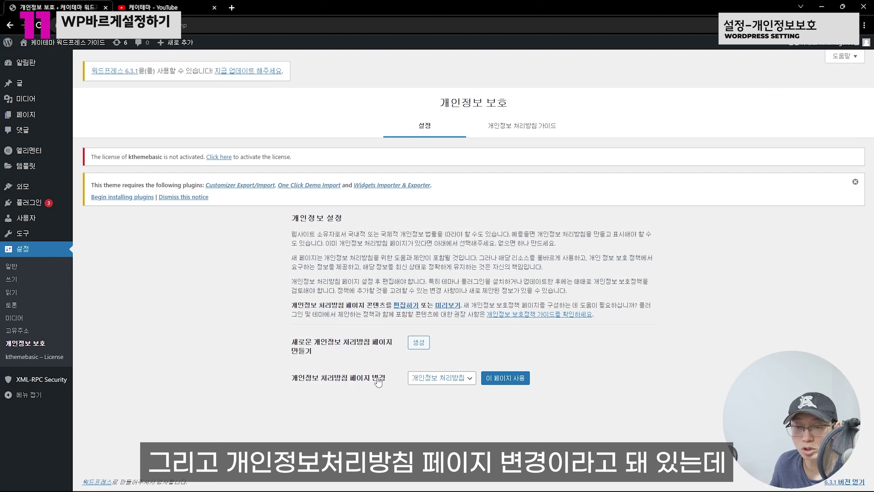
- Look through the pages that can be chosen as the privacy policy page under 개인정보 처리방침 페이지 변경
left_click(462, 381)
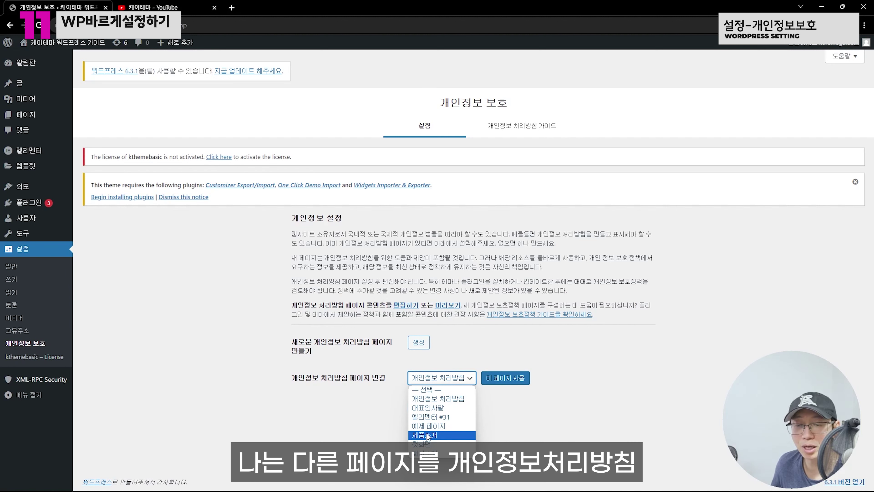
left_click(323, 425)
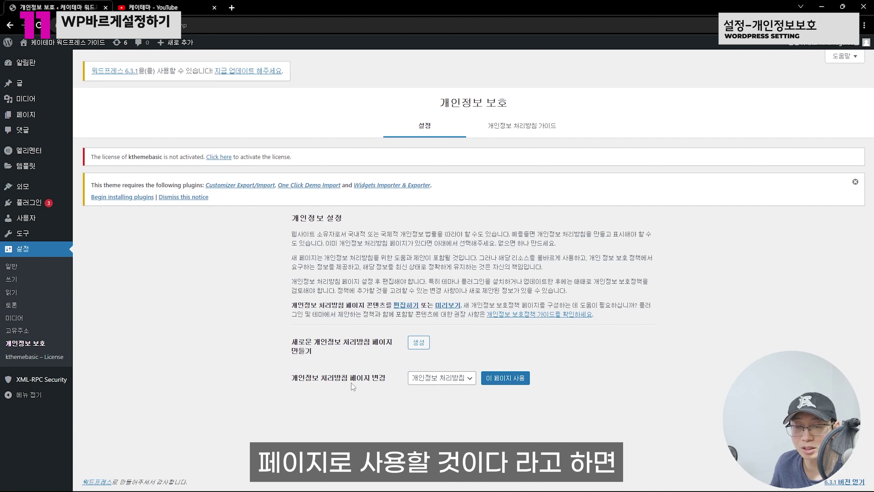
left_click(469, 378)
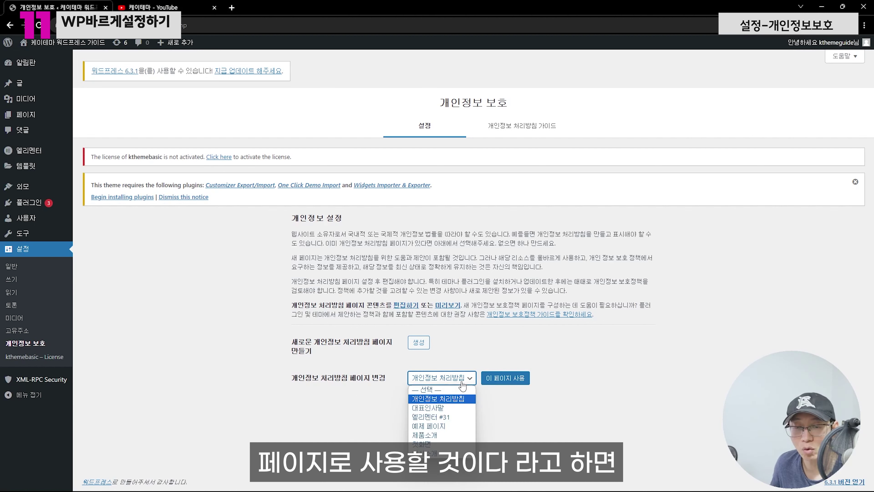
left_click(437, 415)
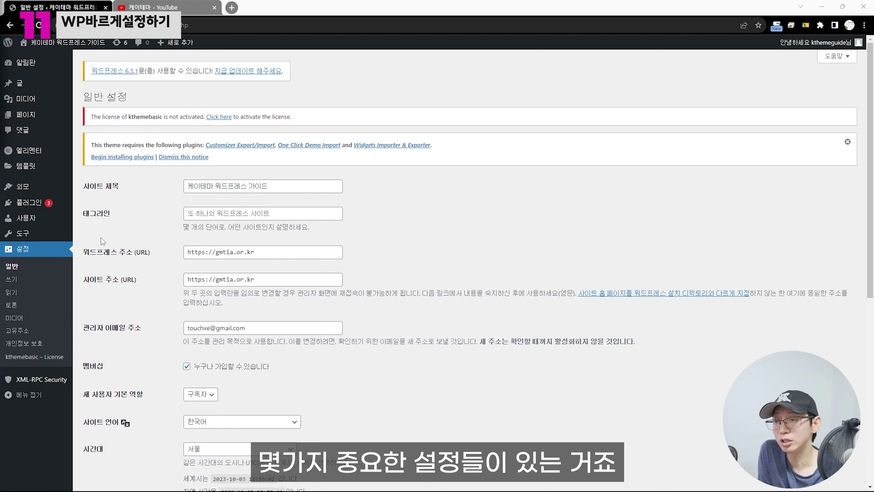
- Review the reading settings (읽기) and the permalink settings (고유주소)
left_click(23, 294)
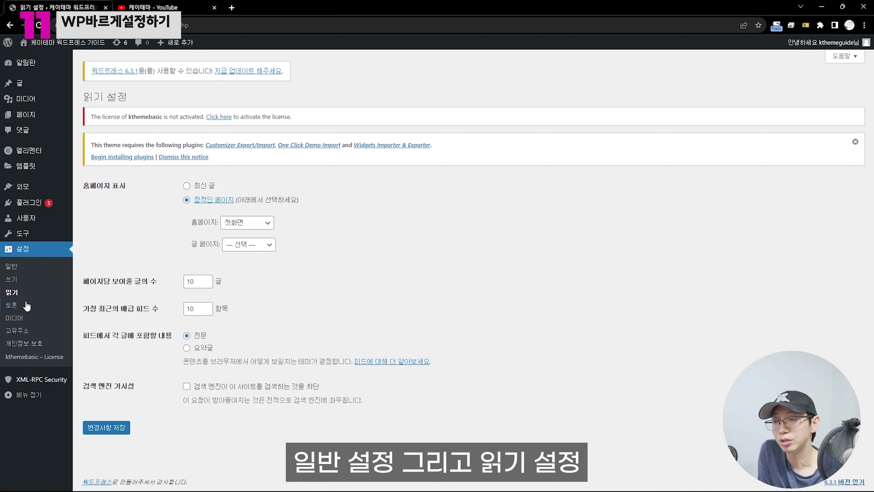
left_click(20, 329)
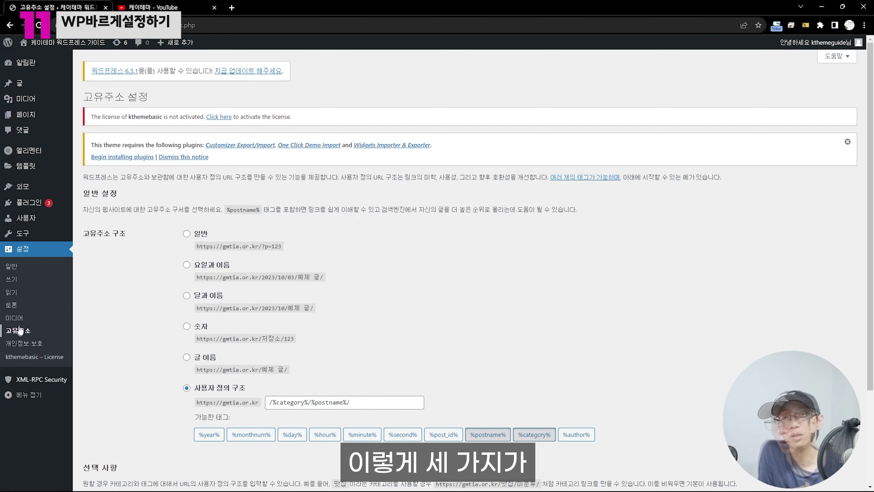